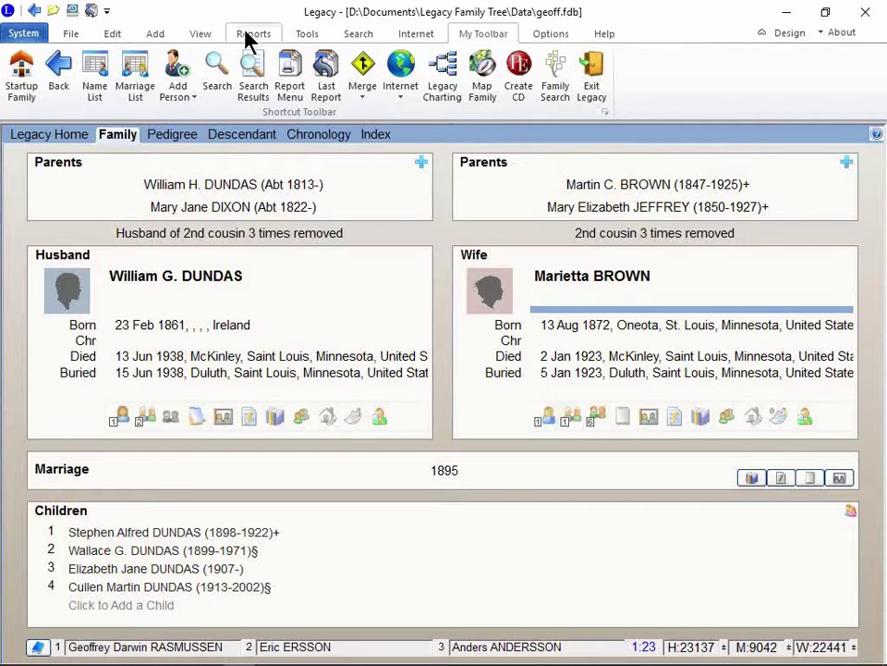
# Open the Calendar Creator report and move its dialog fully into view.
pyautogui.click(251, 36)
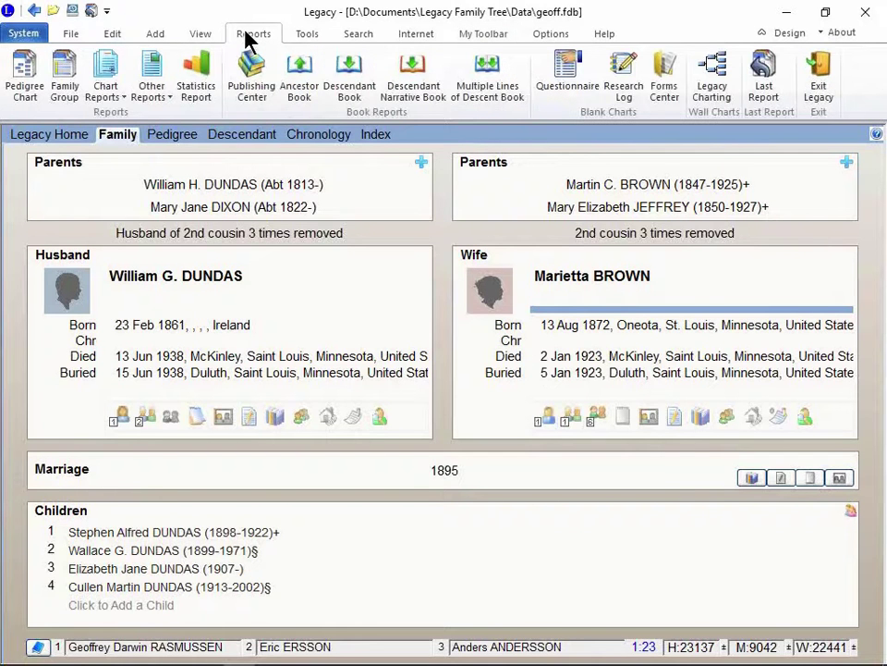
pyautogui.click(157, 98)
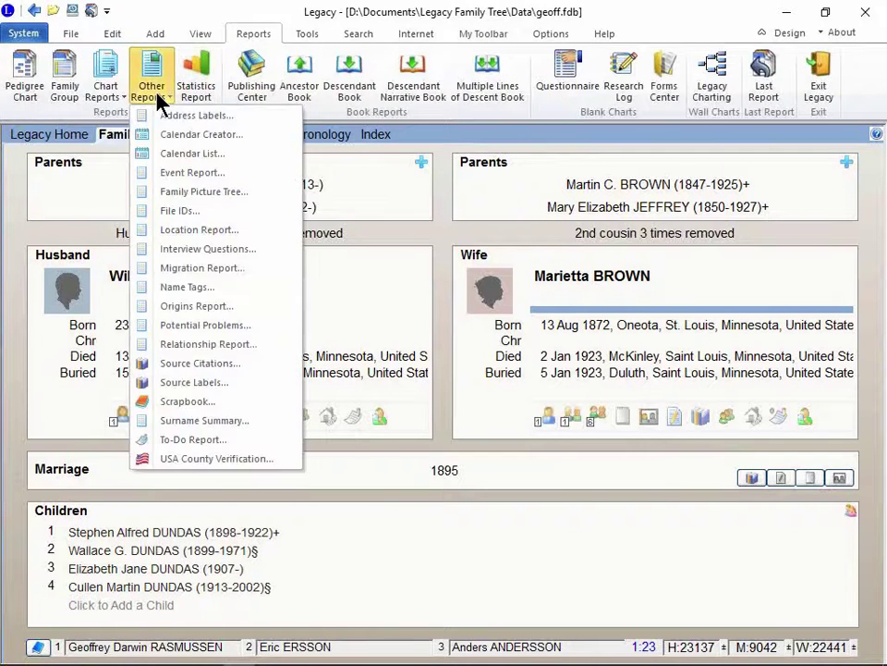
pyautogui.click(178, 139)
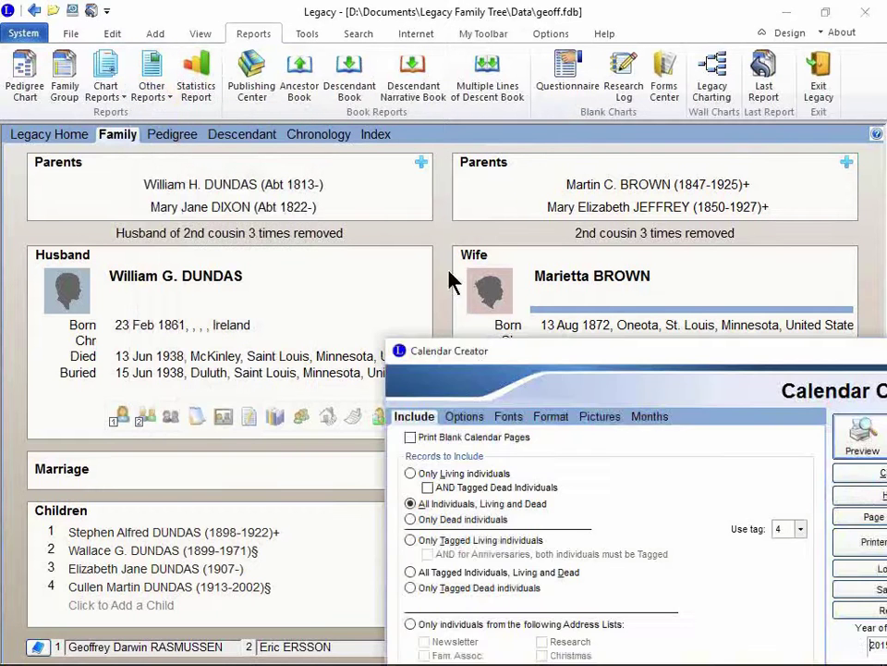
pyautogui.moveTo(541, 359); pyautogui.dragTo(311, 129)
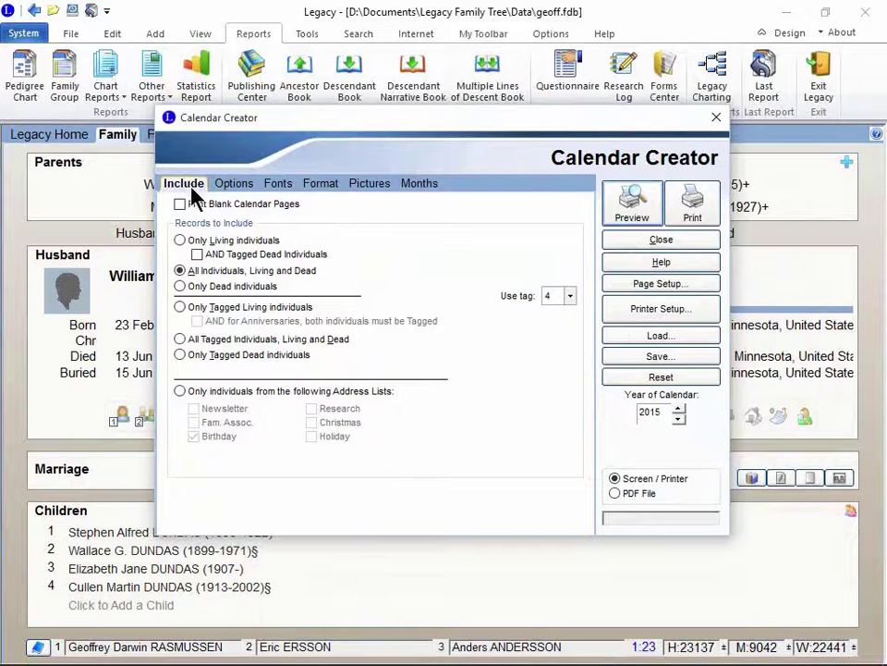
# Try the calendar's record choices for only living and only dead individuals, returning to All Individuals, Living and Dead.
pyautogui.click(181, 240)
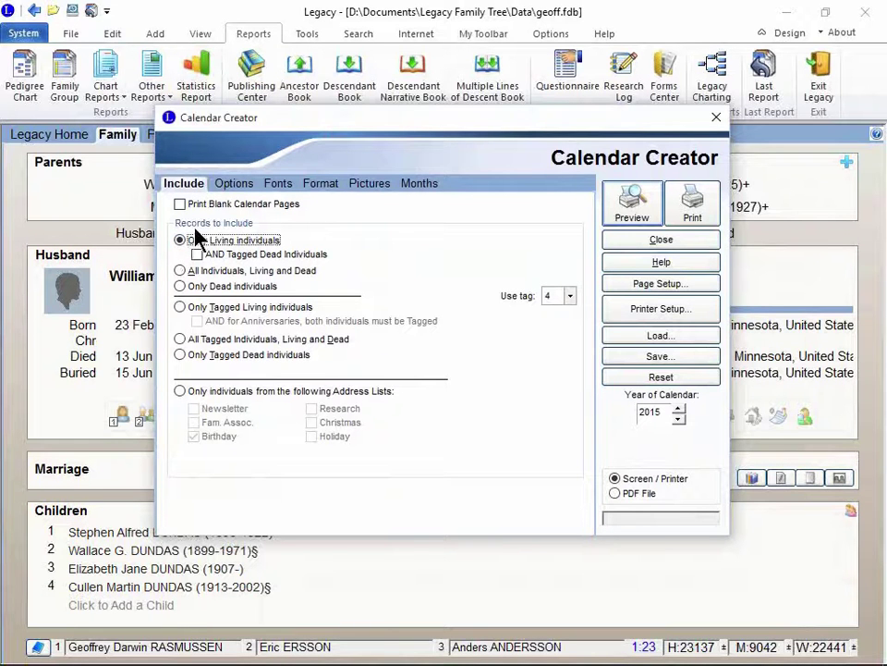
pyautogui.click(180, 270)
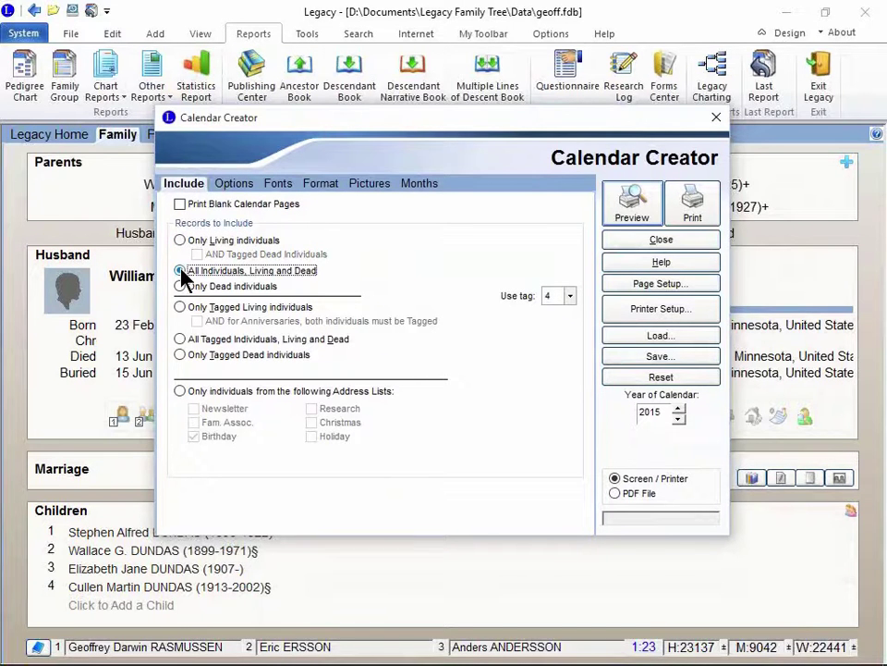
pyautogui.click(180, 287)
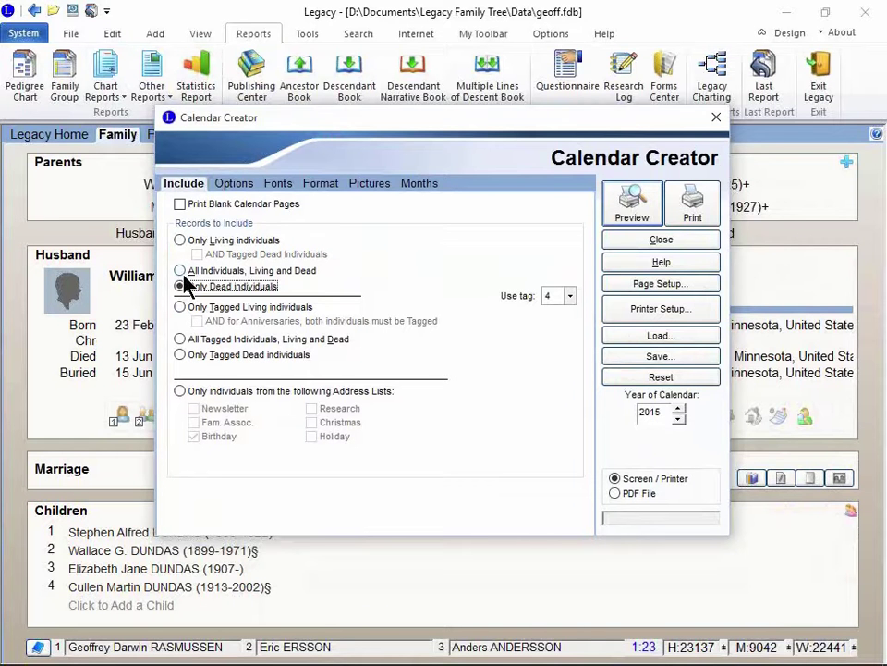
pyautogui.click(182, 242)
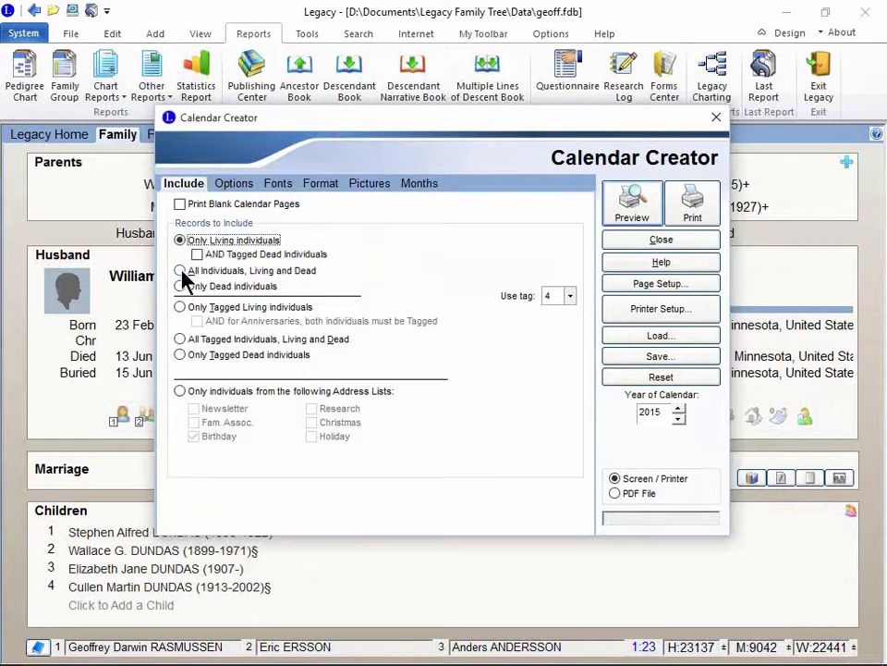
pyautogui.click(182, 270)
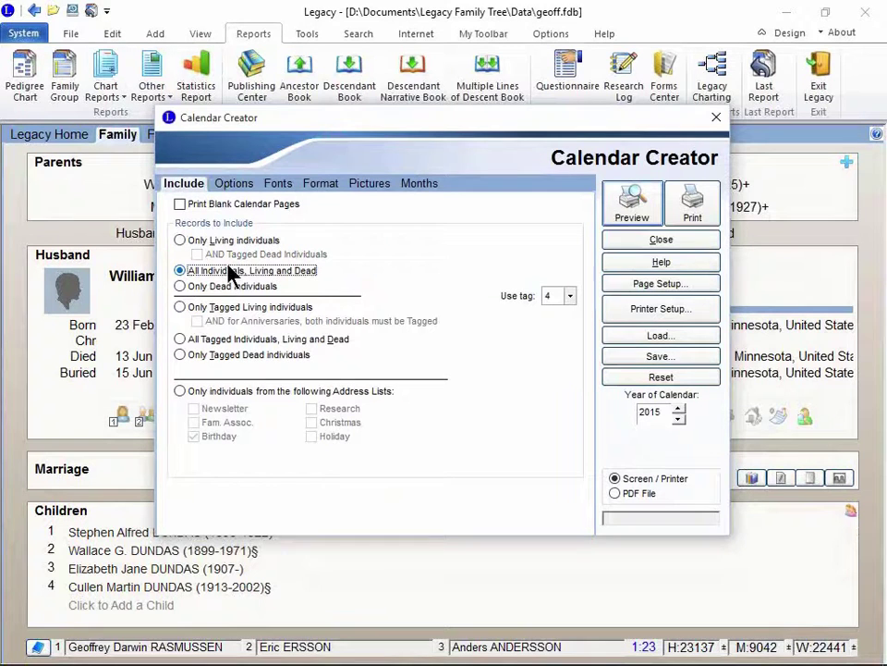
# Try the Birthdays and Anniversaries calendar types, ending with Birthdays included and Anniversaries excluded.
pyautogui.click(235, 185)
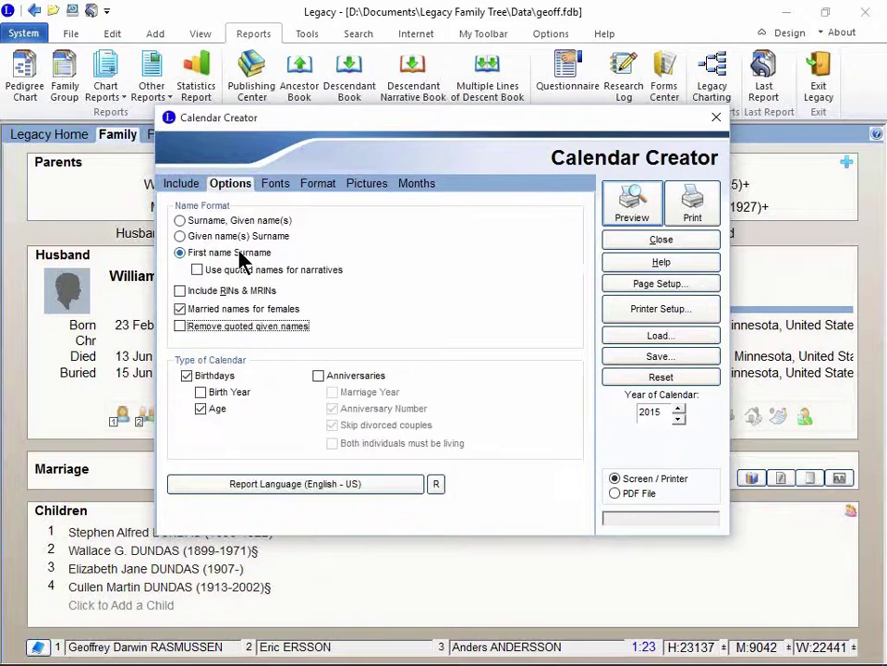
pyautogui.click(195, 377)
pyautogui.click(195, 378)
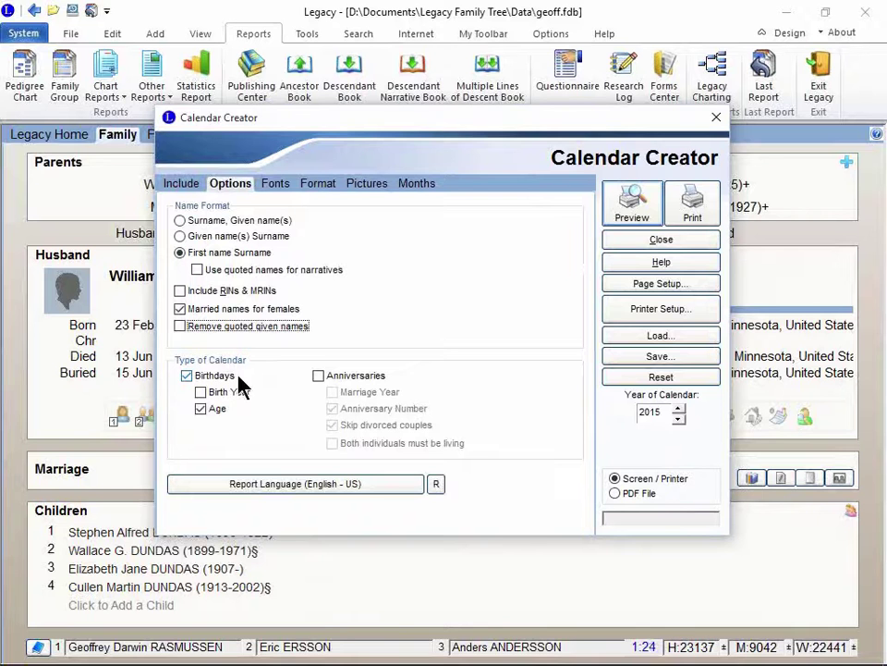
pyautogui.click(318, 376)
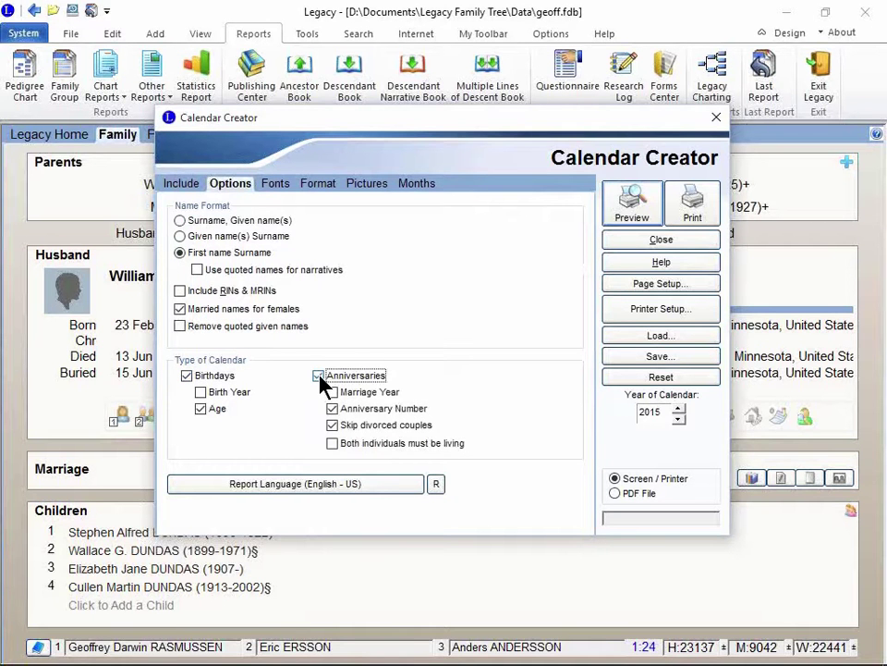
pyautogui.click(229, 378)
pyautogui.click(231, 383)
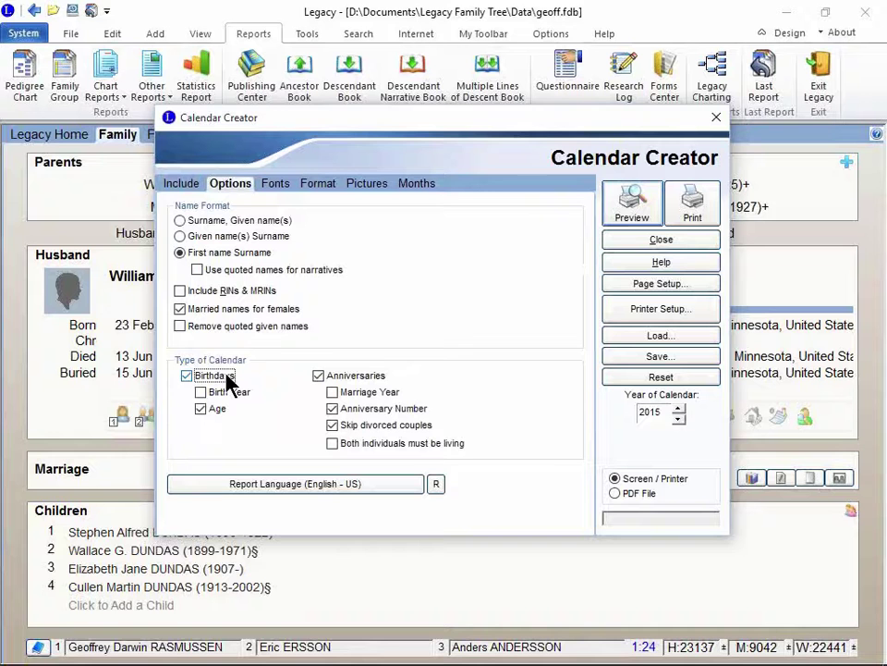
pyautogui.click(320, 379)
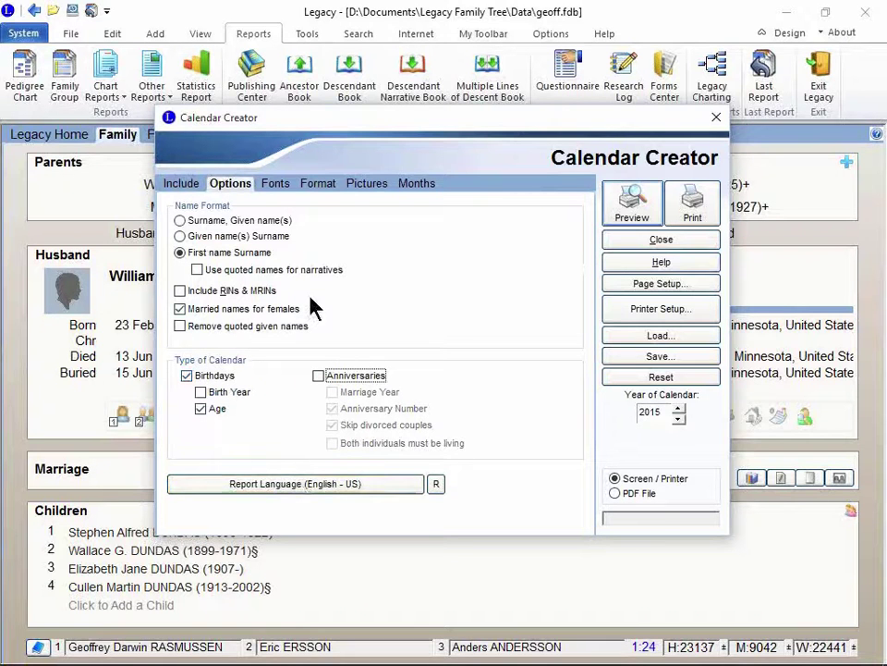
# Try printing all months of the calendar, and return the selection to September only.
pyautogui.click(272, 184)
pyautogui.click(317, 186)
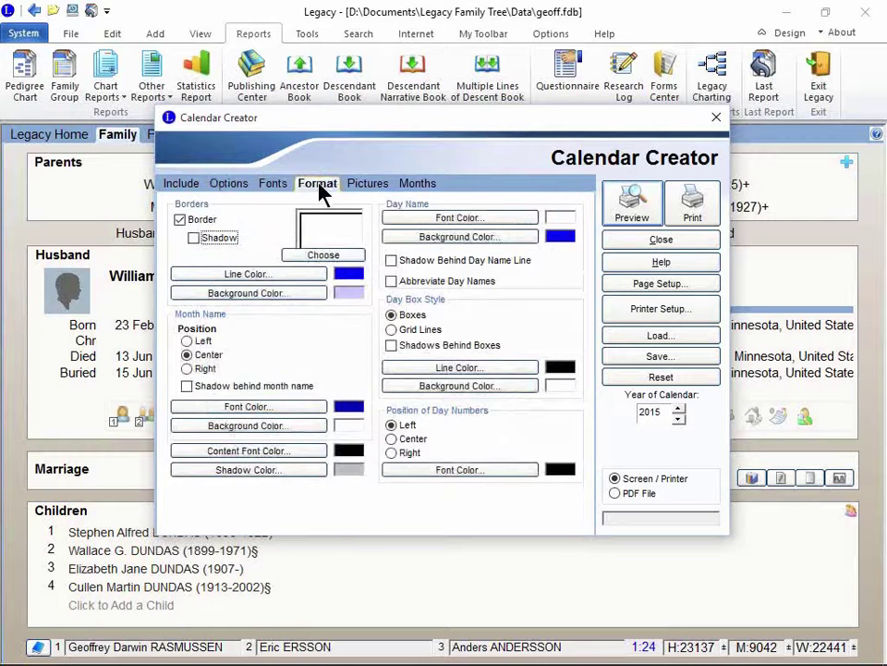
pyautogui.click(366, 184)
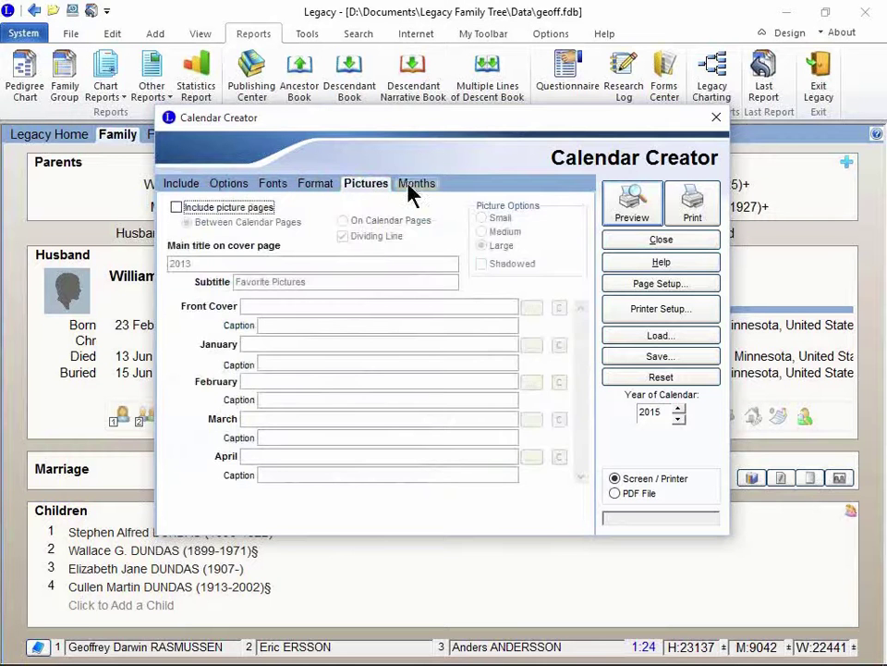
pyautogui.click(414, 188)
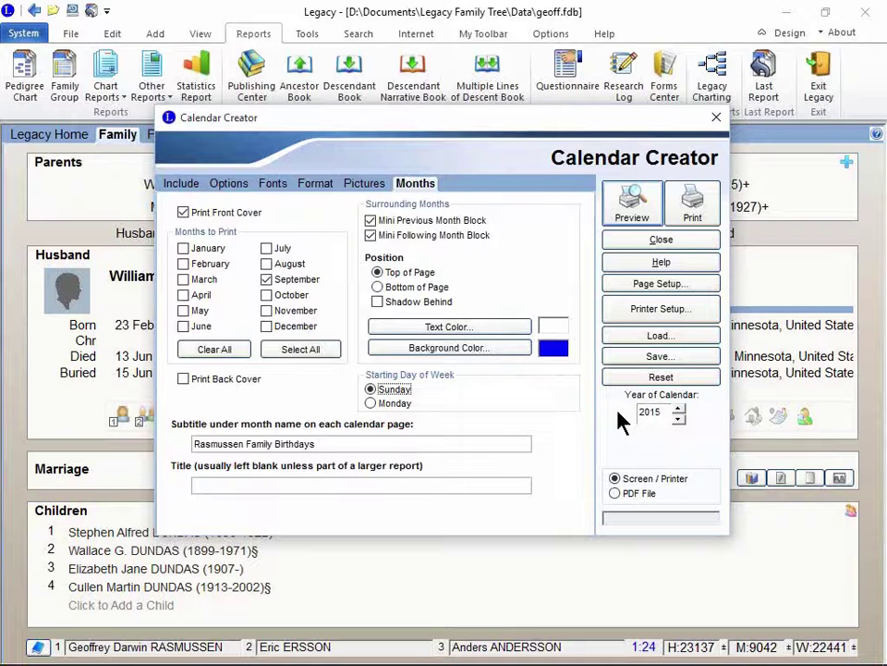
pyautogui.click(288, 348)
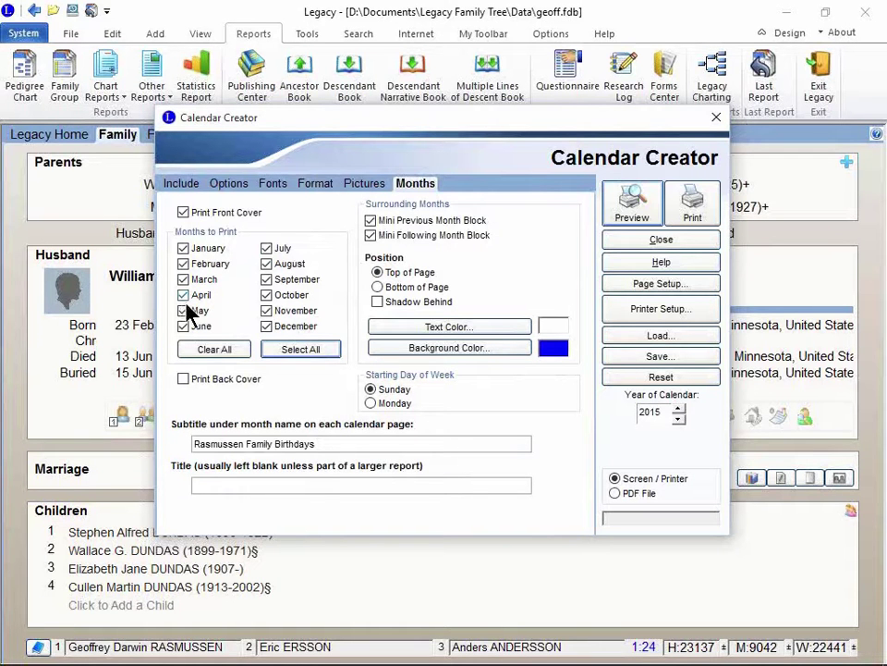
pyautogui.click(236, 352)
pyautogui.click(267, 280)
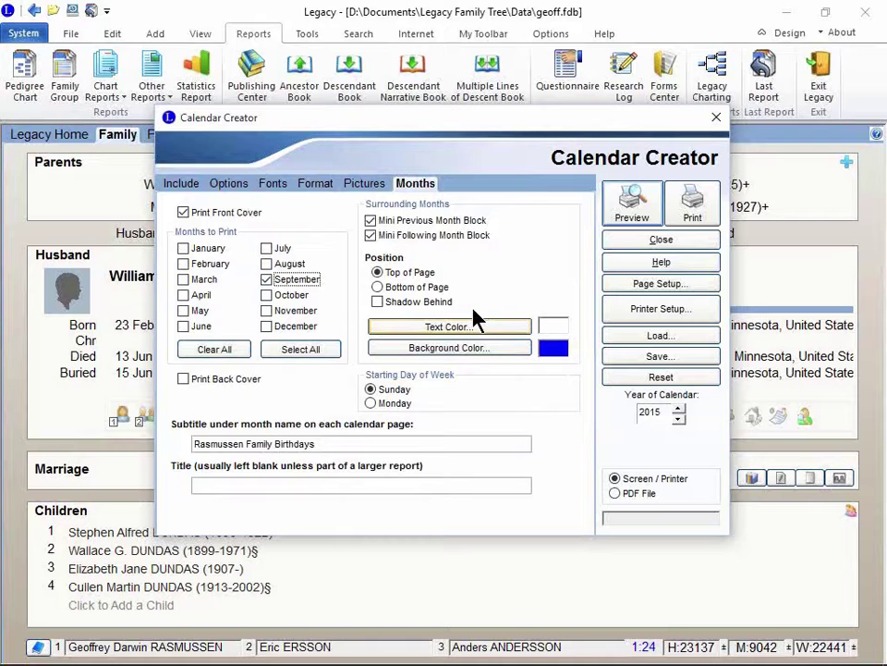
# Preview the calendar and examine the month's final days and Additional Events area up close.
pyautogui.click(627, 211)
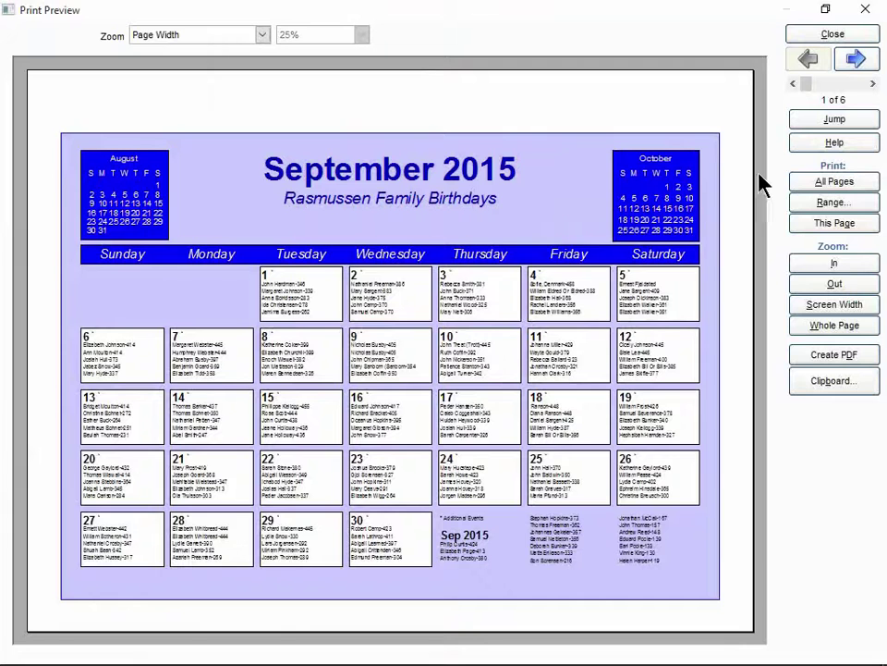
pyautogui.click(855, 266)
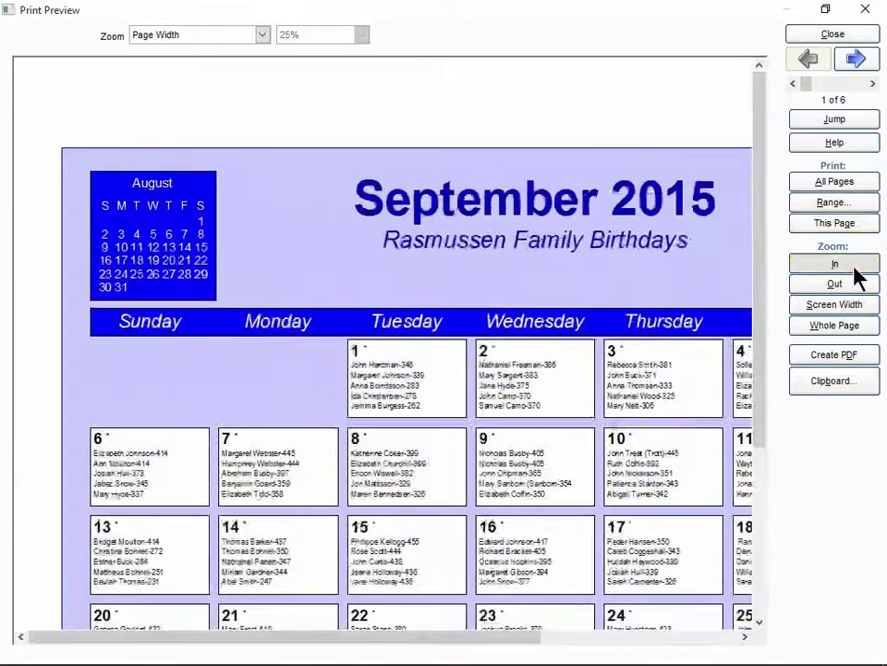
pyautogui.click(836, 264)
pyautogui.moveTo(759, 238); pyautogui.dragTo(759, 481)
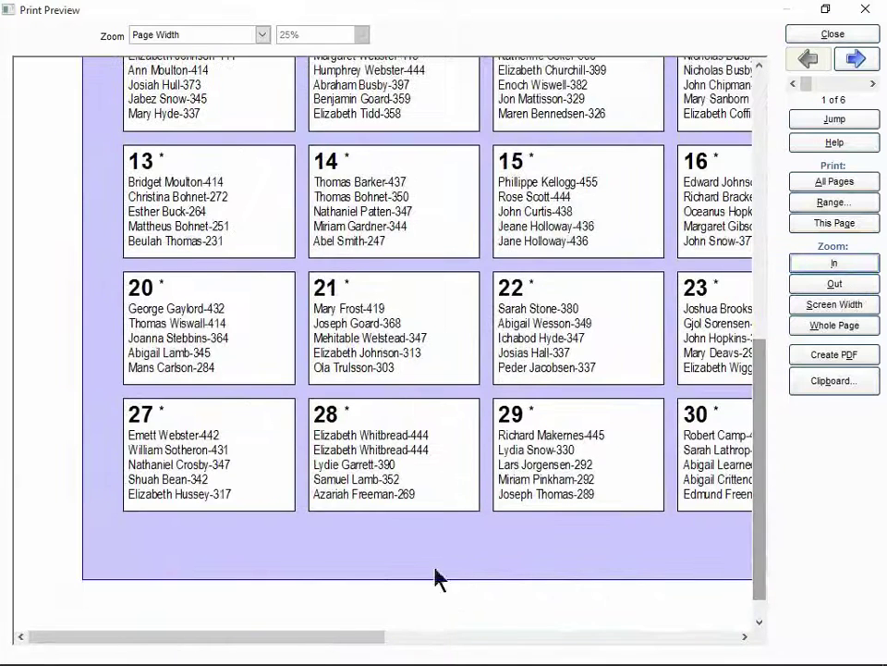
pyautogui.moveTo(311, 638); pyautogui.dragTo(478, 642)
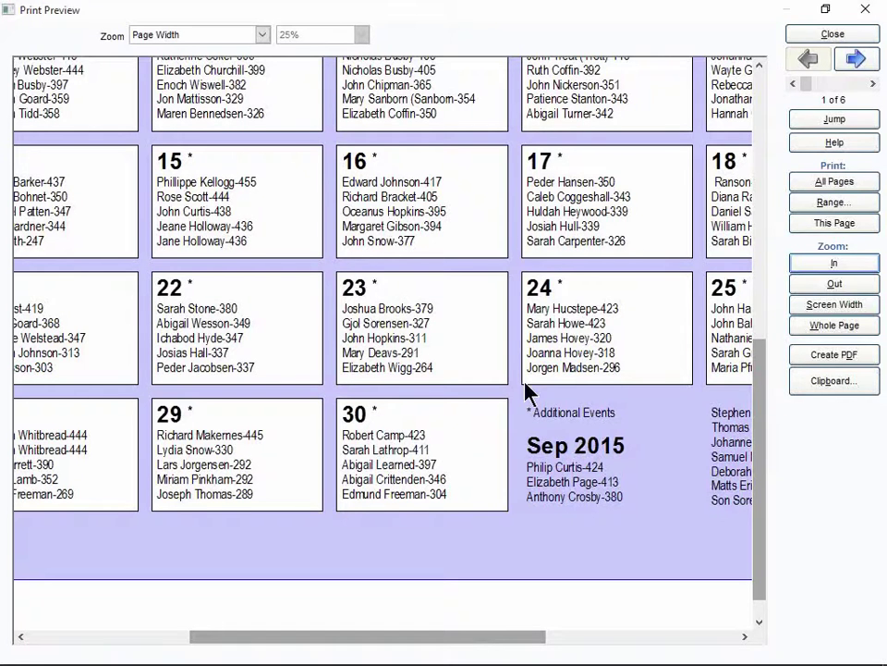
# Show the whole page and browse the Additional Events pages through to page 6.
pyautogui.click(841, 323)
pyautogui.click(872, 85)
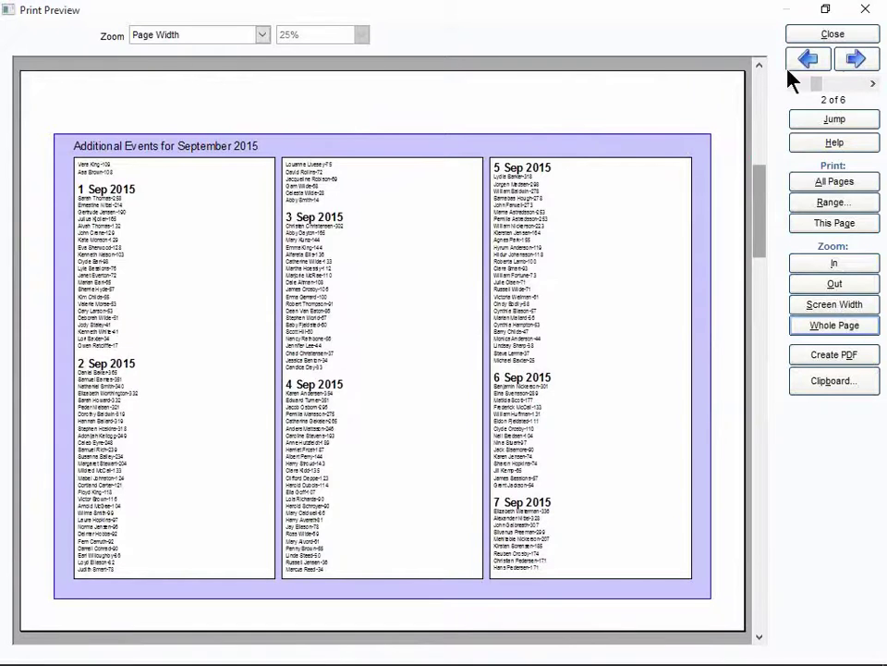
pyautogui.click(873, 84)
pyautogui.click(872, 84)
pyautogui.click(872, 84)
pyautogui.click(873, 84)
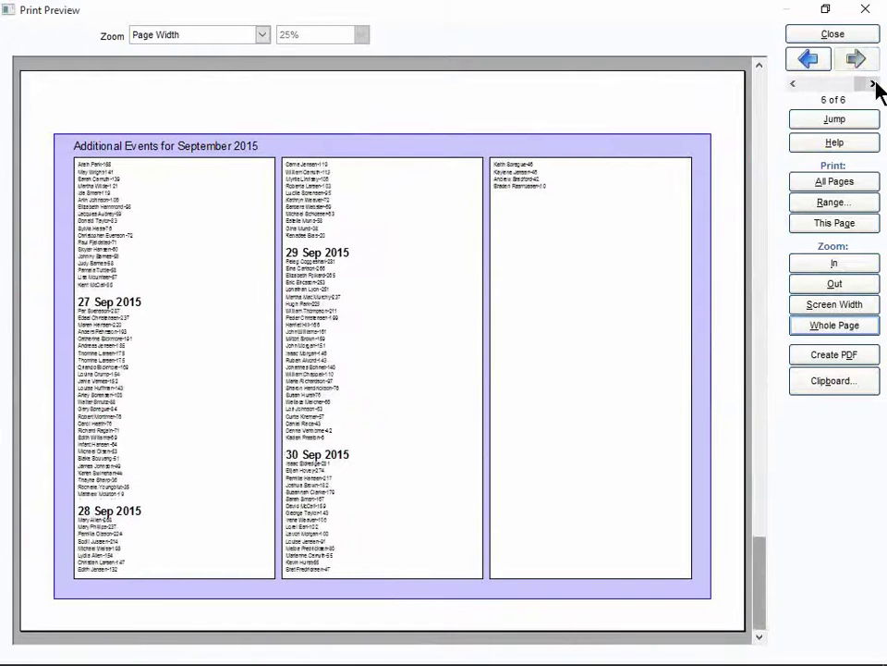
# Examine the entries on the last Additional Events page up close, and close the preview and Calendar Creator.
pyautogui.click(833, 265)
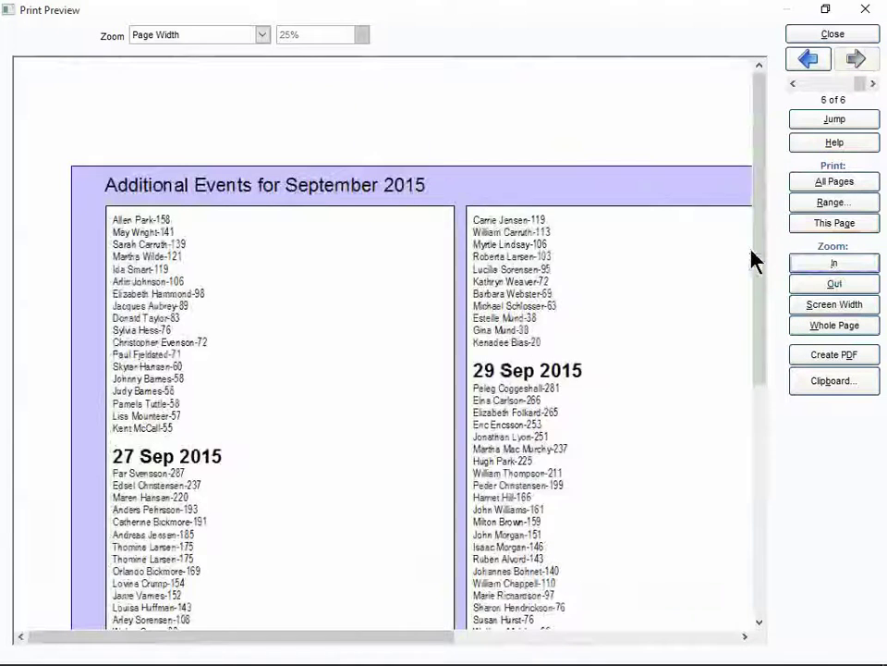
pyautogui.moveTo(754, 254); pyautogui.dragTo(754, 486)
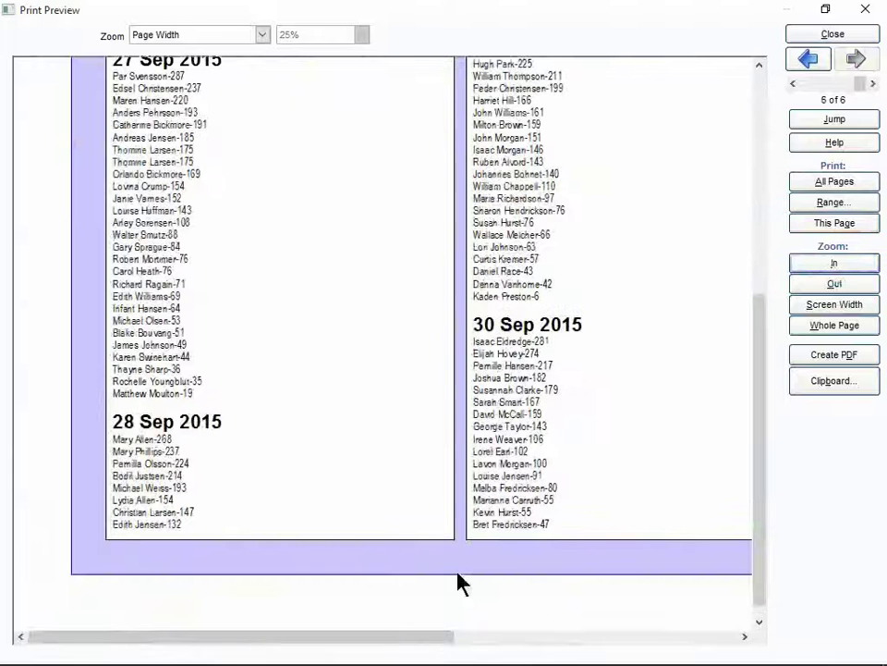
pyautogui.moveTo(446, 636); pyautogui.dragTo(764, 353)
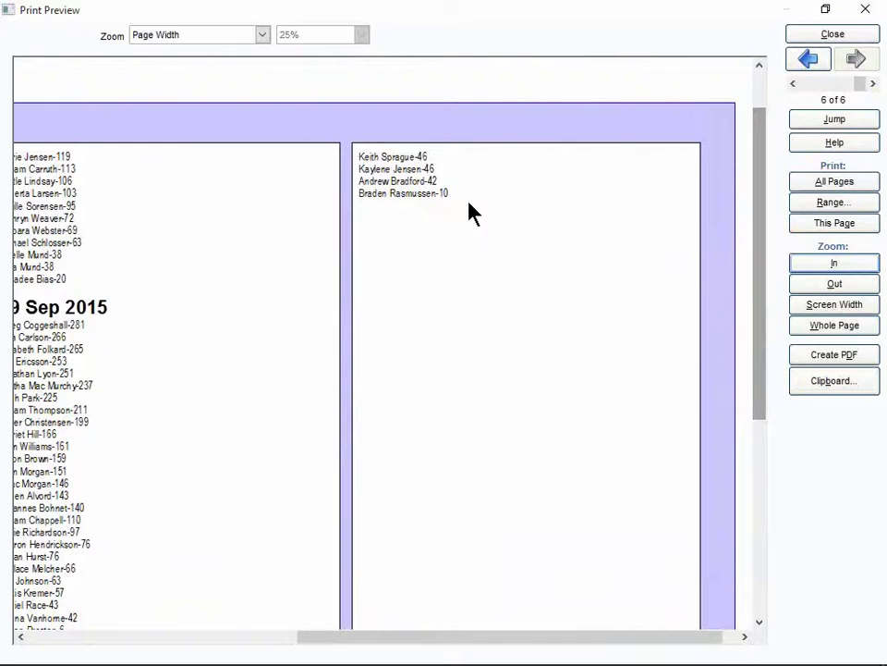
pyautogui.click(822, 36)
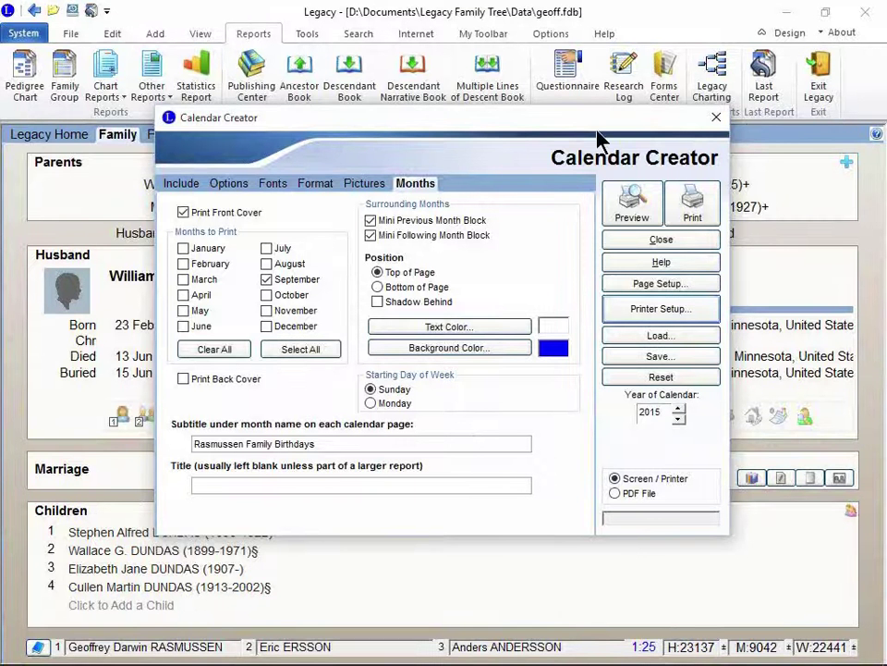
pyautogui.click(634, 242)
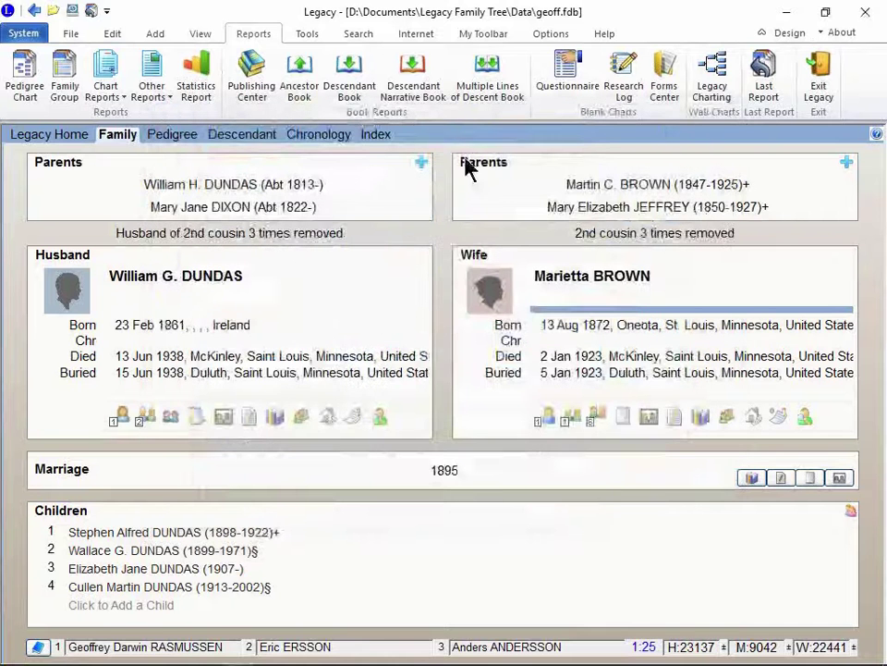
# Open the Calendar List report and set its records to Only Dead individuals.
pyautogui.click(153, 95)
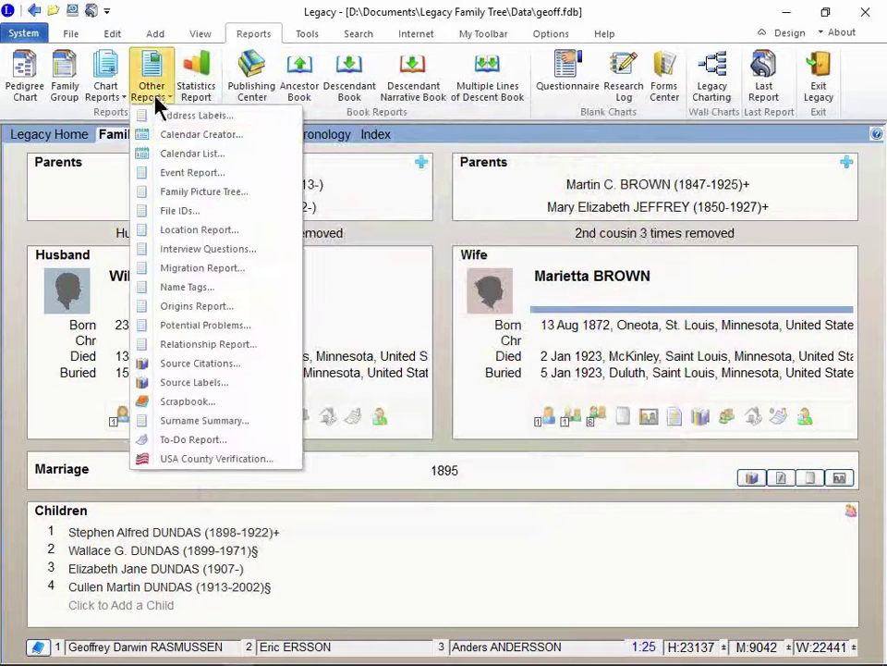
pyautogui.click(184, 154)
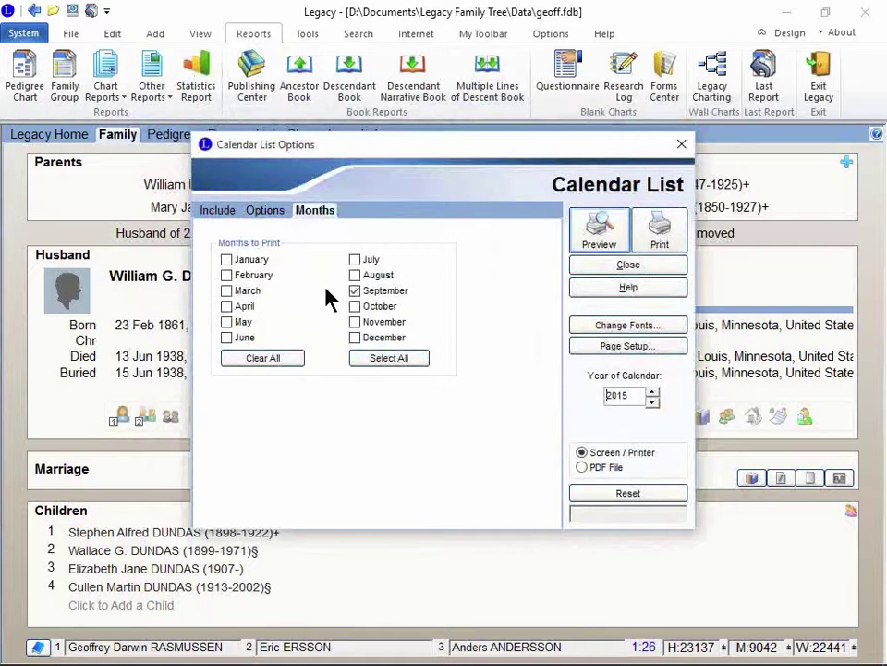
pyautogui.click(213, 211)
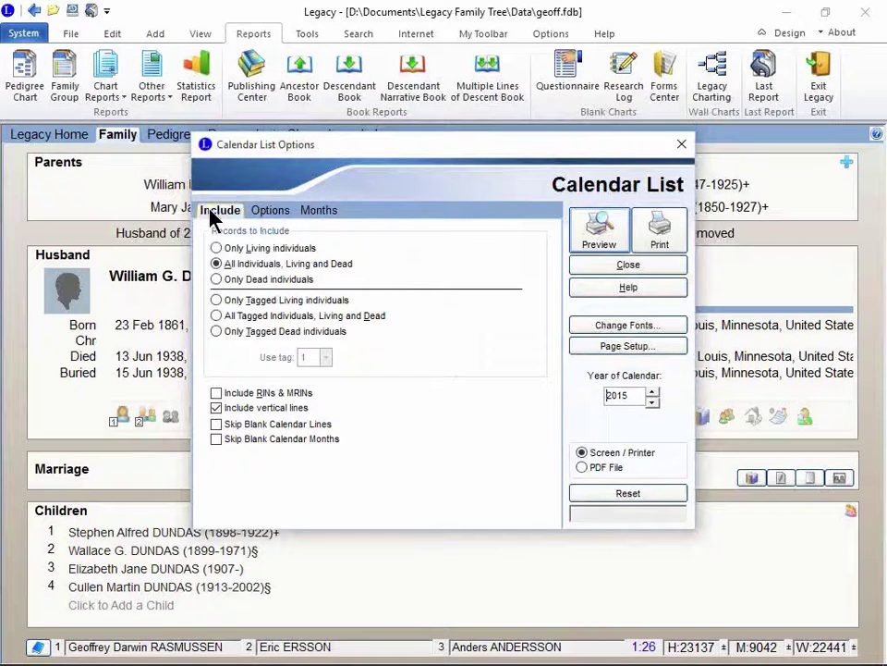
pyautogui.click(218, 280)
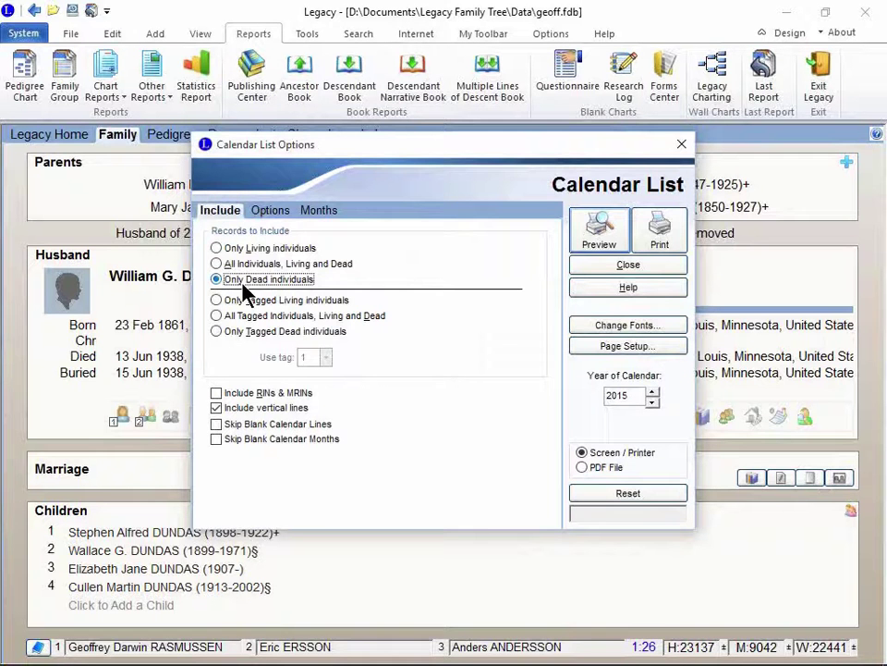
# Check the list's options and months, preview the report and browse through to page 12.
pyautogui.click(274, 214)
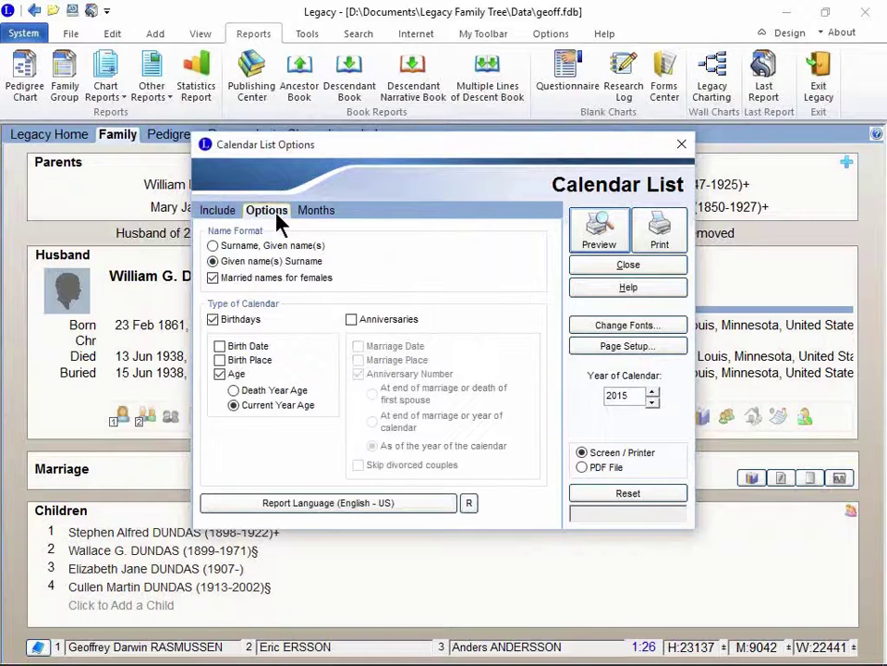
pyautogui.click(314, 212)
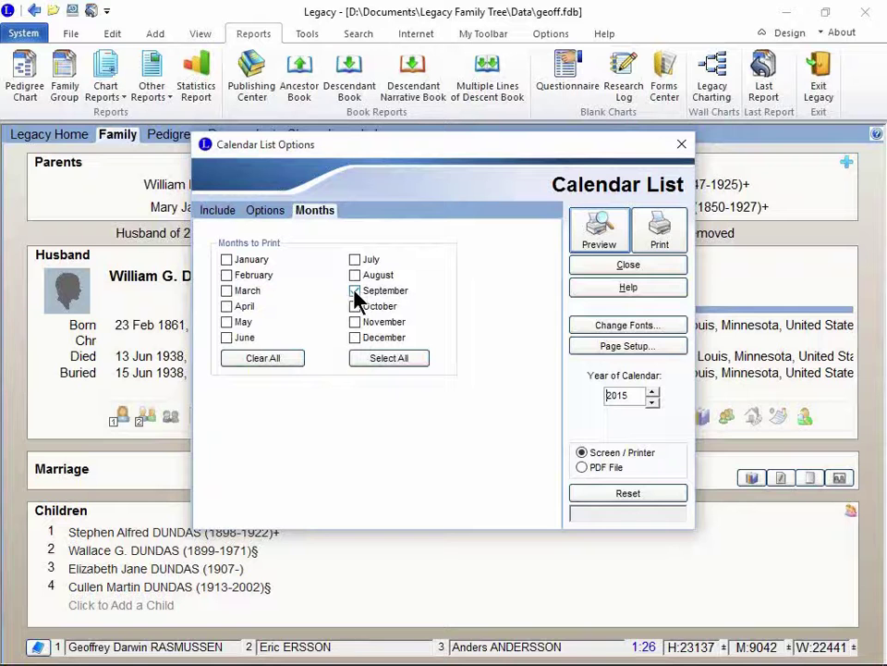
pyautogui.click(598, 228)
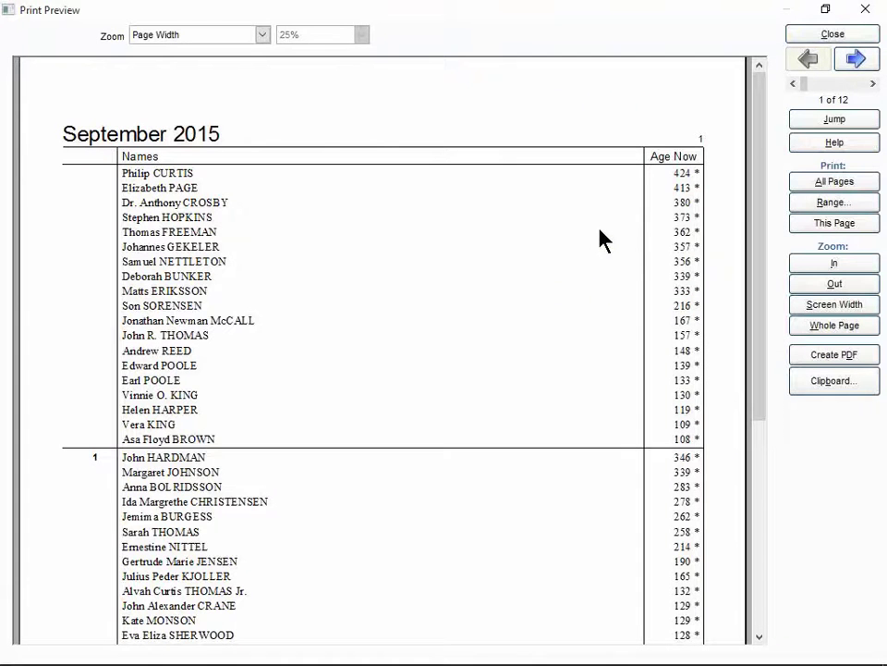
pyautogui.doubleClick(874, 83)
pyautogui.moveTo(873, 83); pyautogui.dragTo(874, 83)
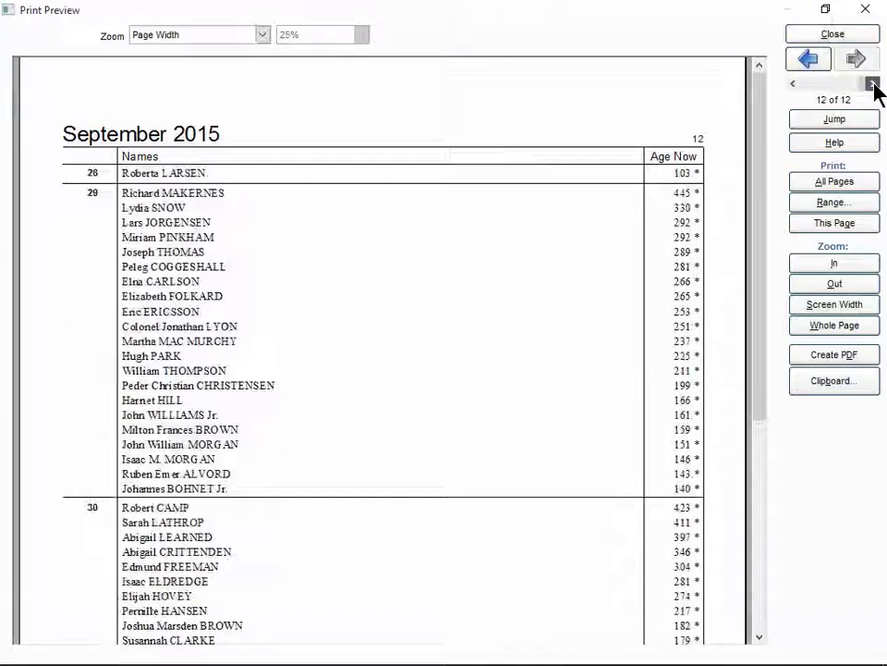